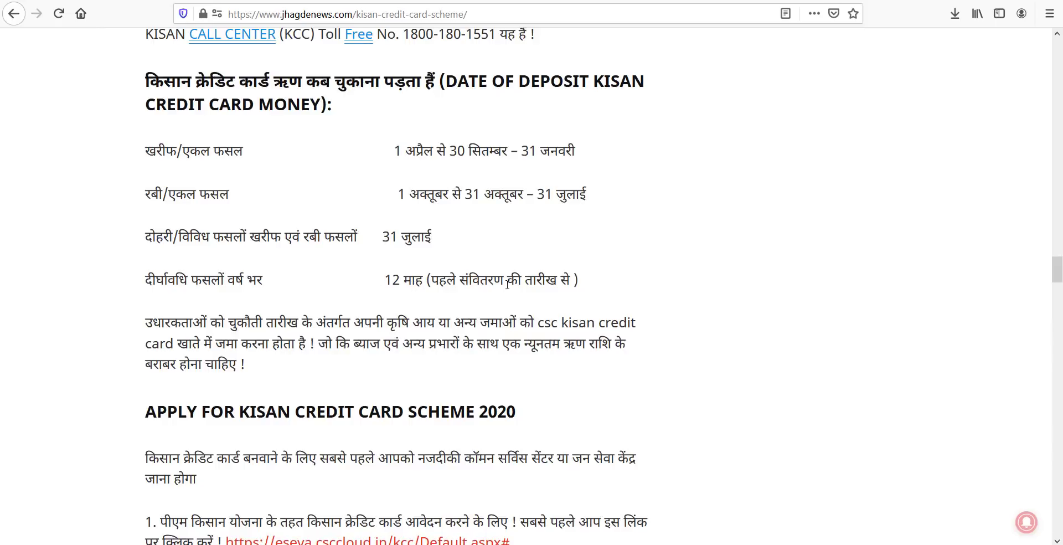
Open the Kisan Credit Card portal through the eseva.csccloud.in link in the article's section on applying for the 2020 scheme.
scroll(299, 326, down, 2)
scroll(299, 326, down, 5)
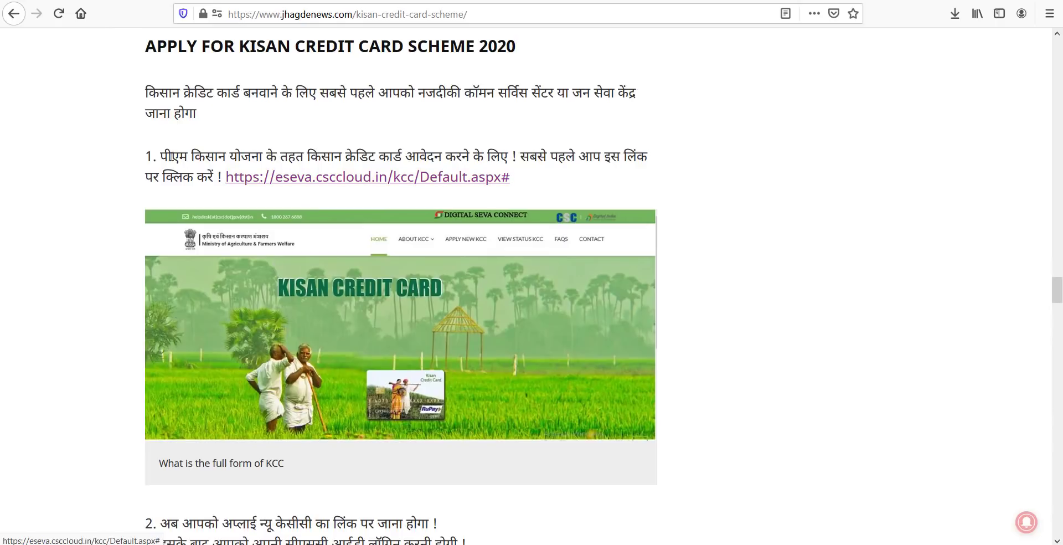
click(357, 179)
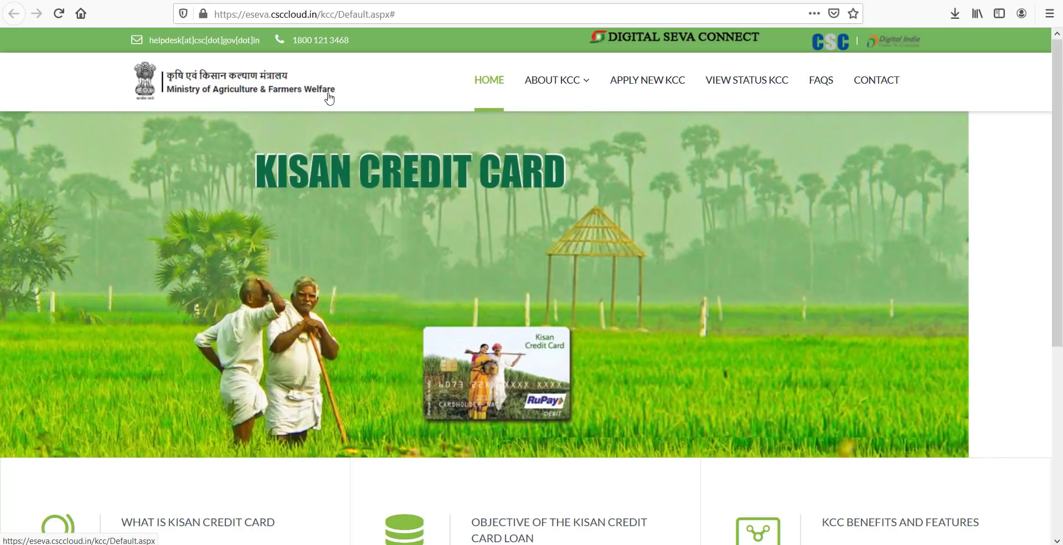
Start a new KCC application from the portal's home page and enter the CSC username on the Digital Seva Connect sign-in page.
scroll(463, 266, down, 5)
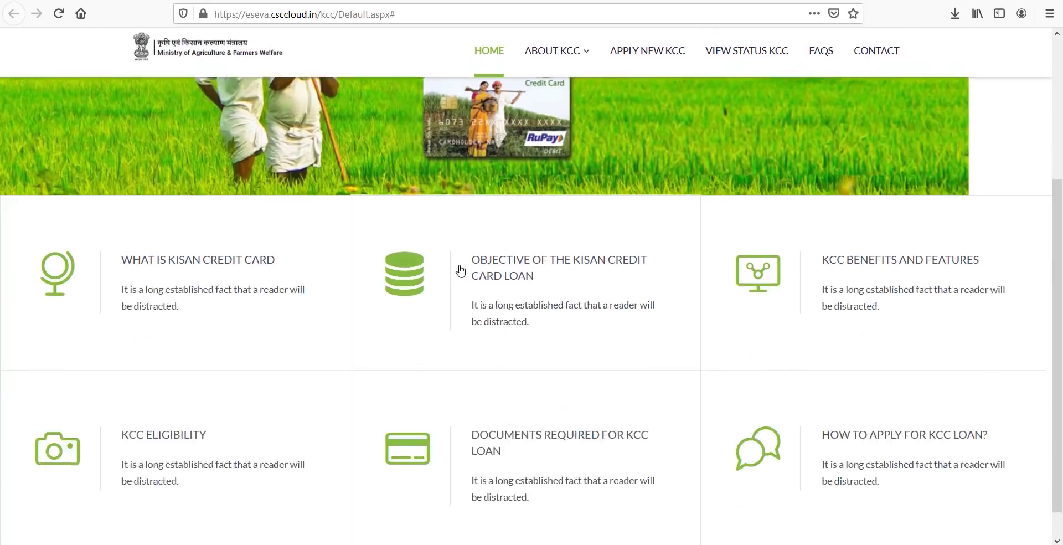
scroll(463, 271, up, 5)
mouse_move(560, 67)
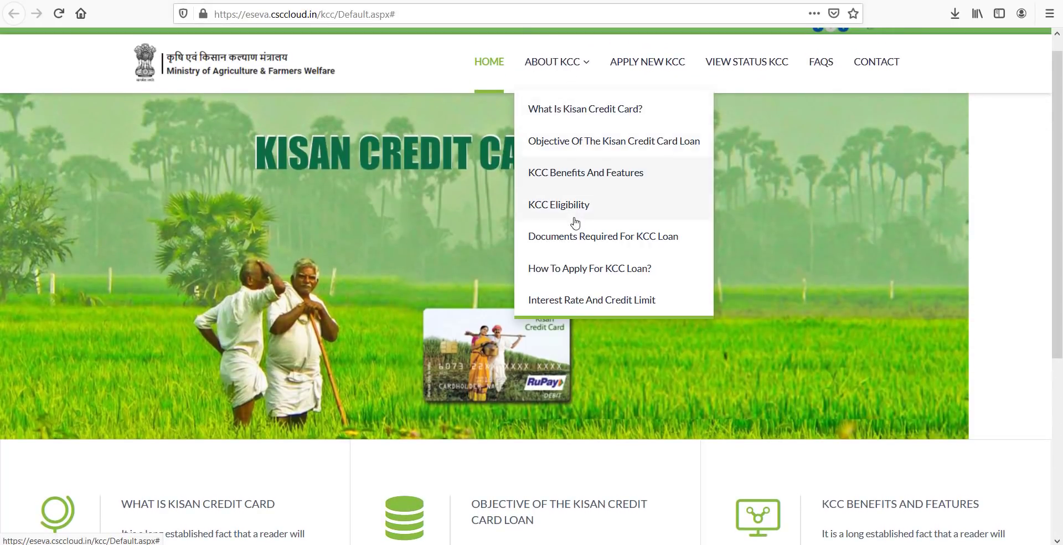
scroll(410, 238, down, 5)
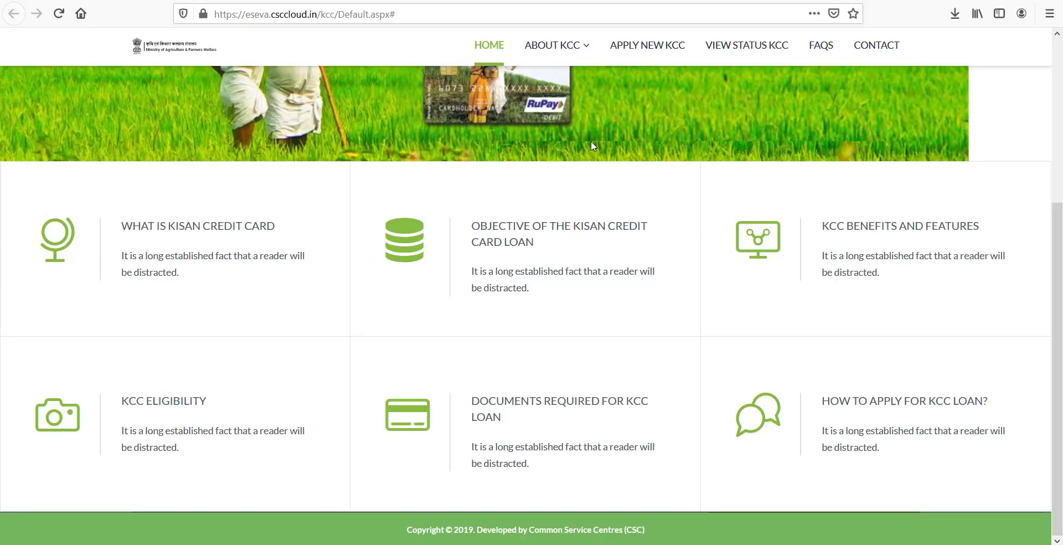
click(659, 51)
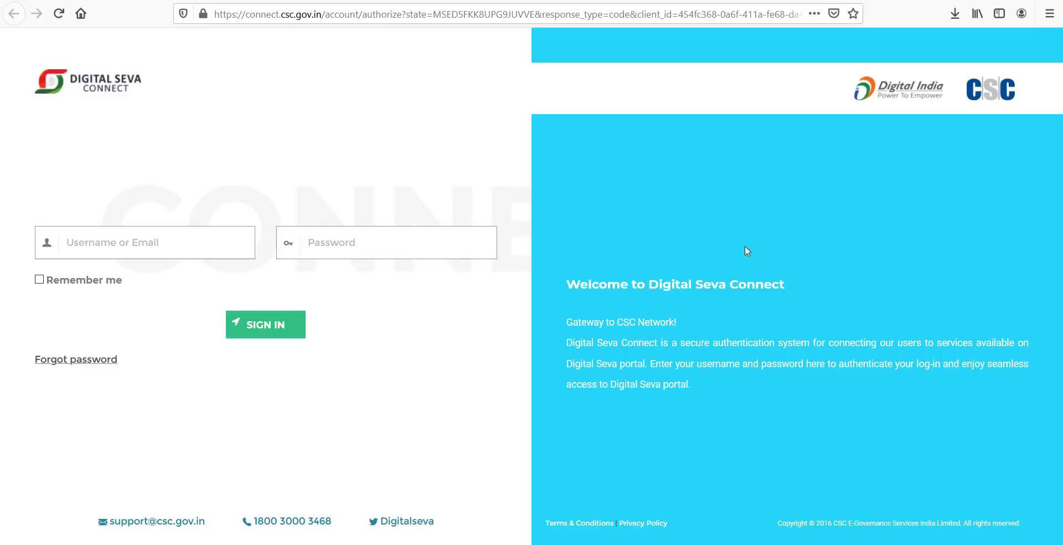
click(145, 234)
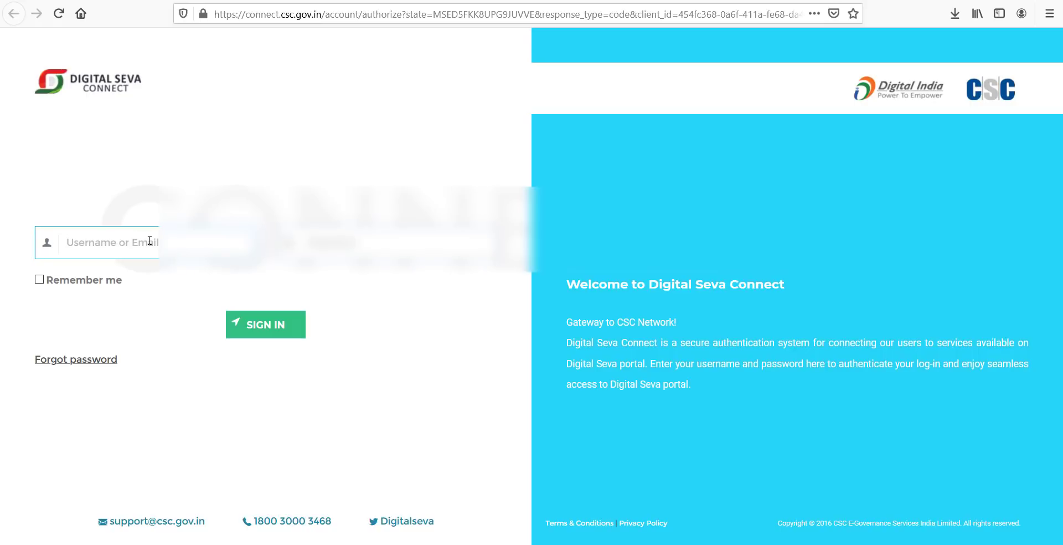
text(78)
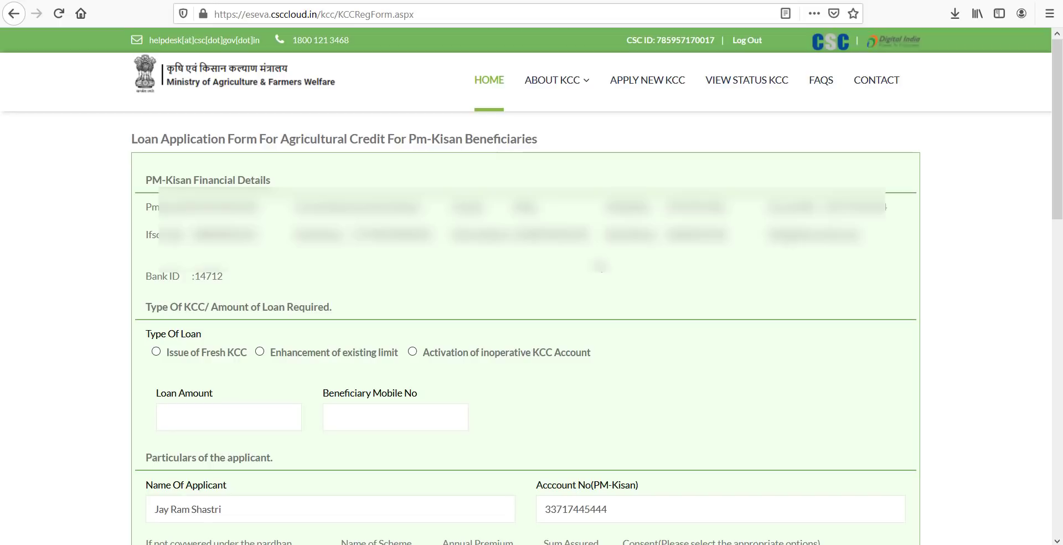
Choose Issue of Fresh KCC as the type of loan in the application form.
scroll(258, 111, down, 4)
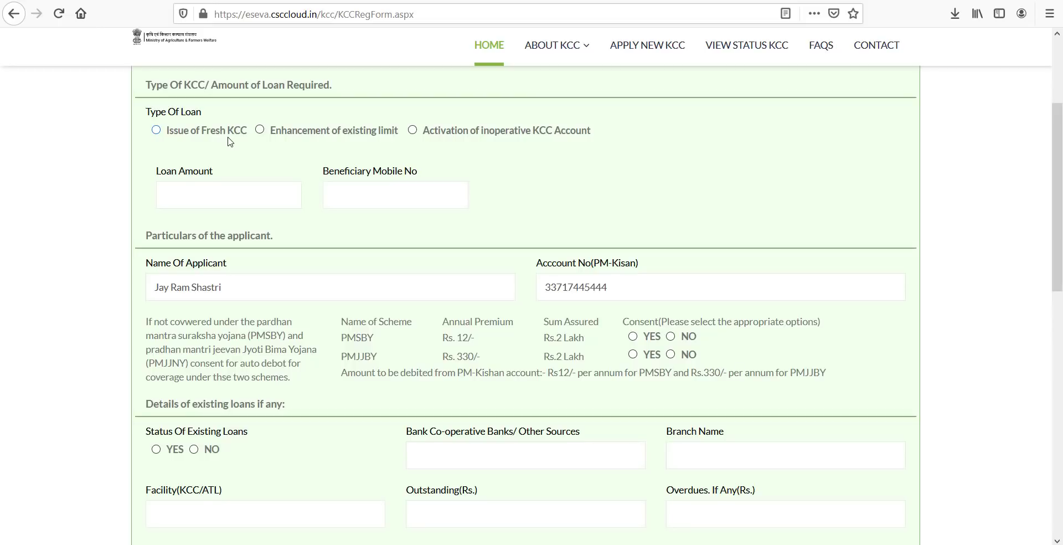
click(156, 131)
Switch to the government circular PDF in Adobe Acrobat and examine its heading, addressees, subject and first paragraph on KCC loan charges.
key(alt+Tab)
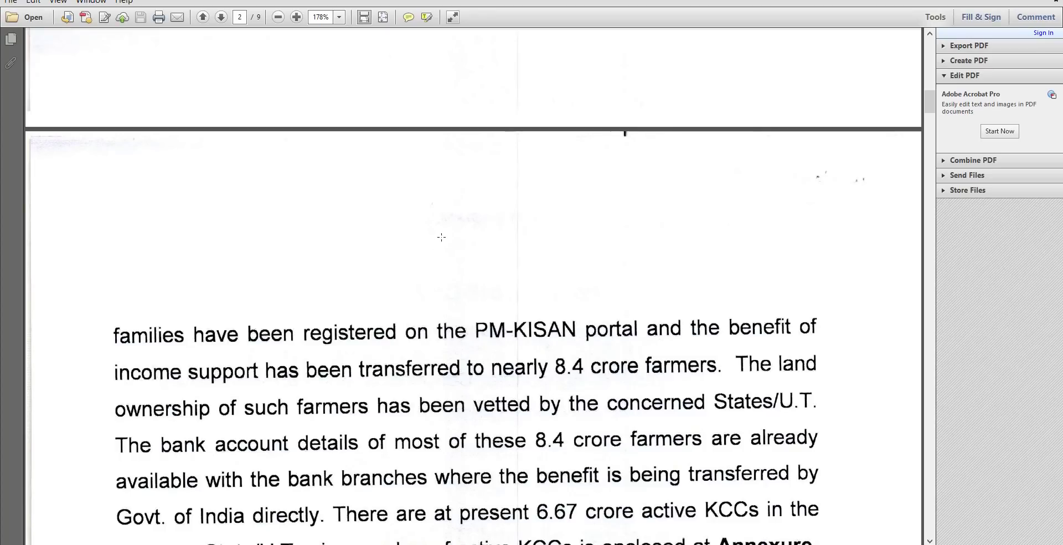
scroll(449, 208, up, 5)
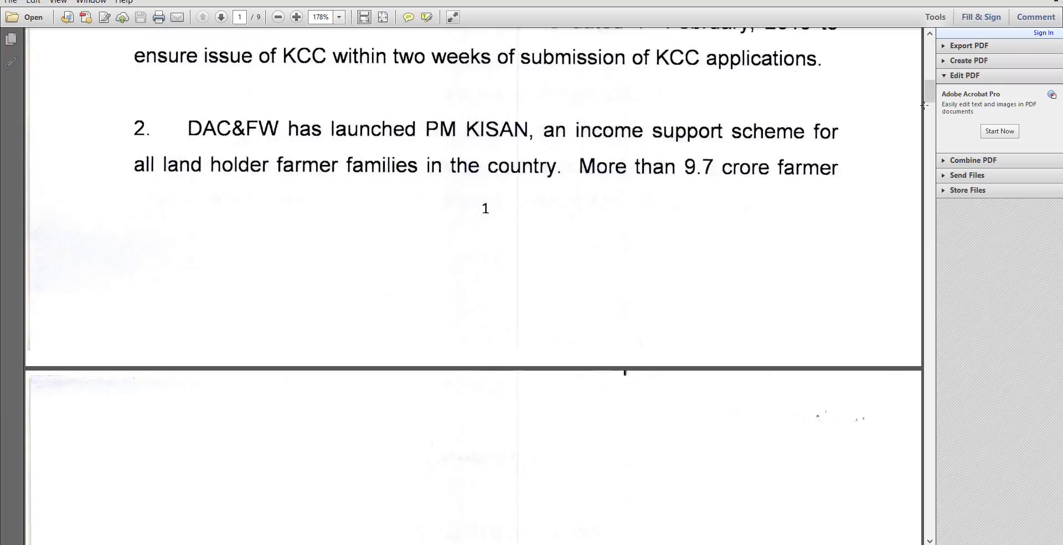
drag(924, 106, 929, 66)
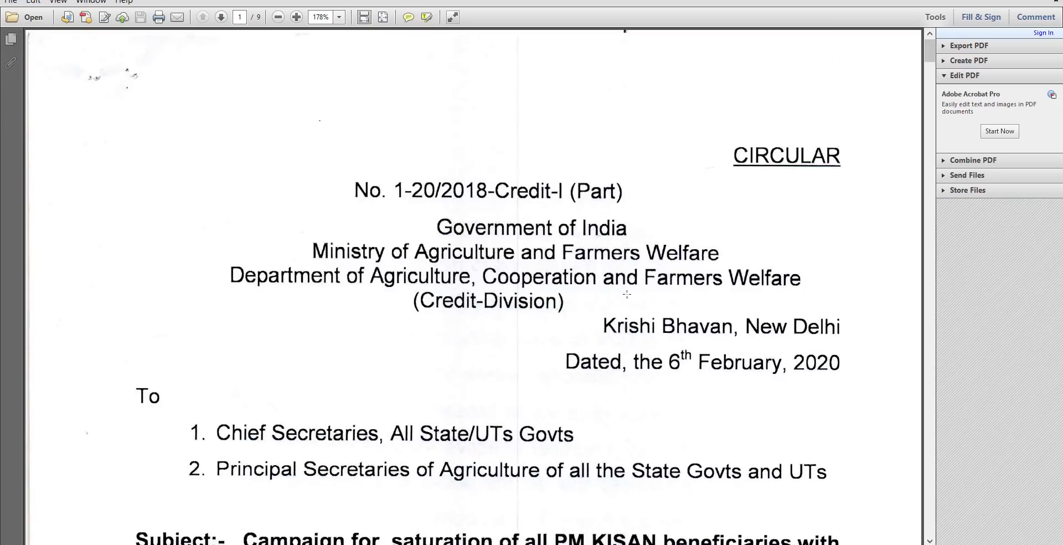
scroll(627, 294, down, 3)
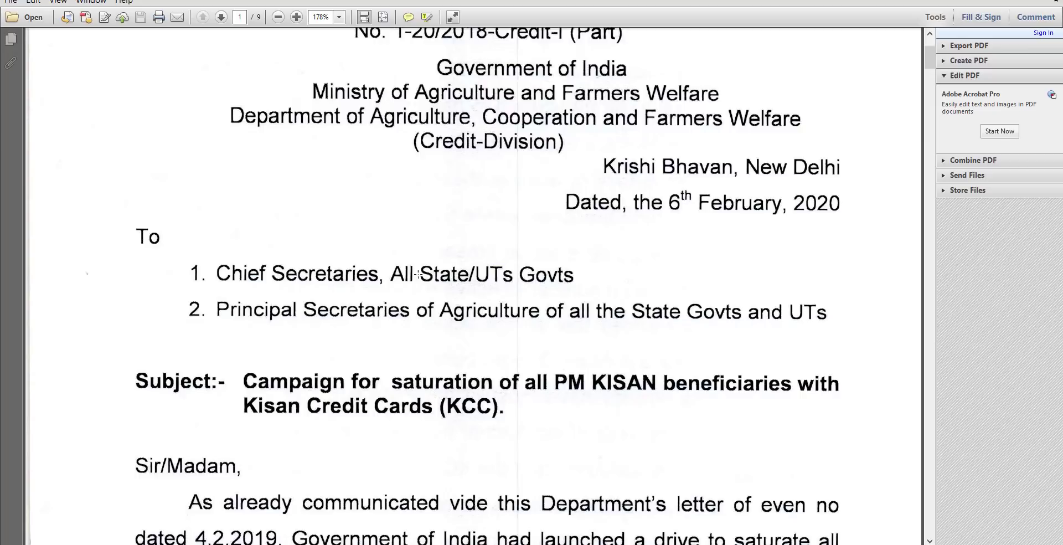
drag(418, 274, 585, 273)
click(315, 291)
click(553, 254)
scroll(793, 217, down, 7)
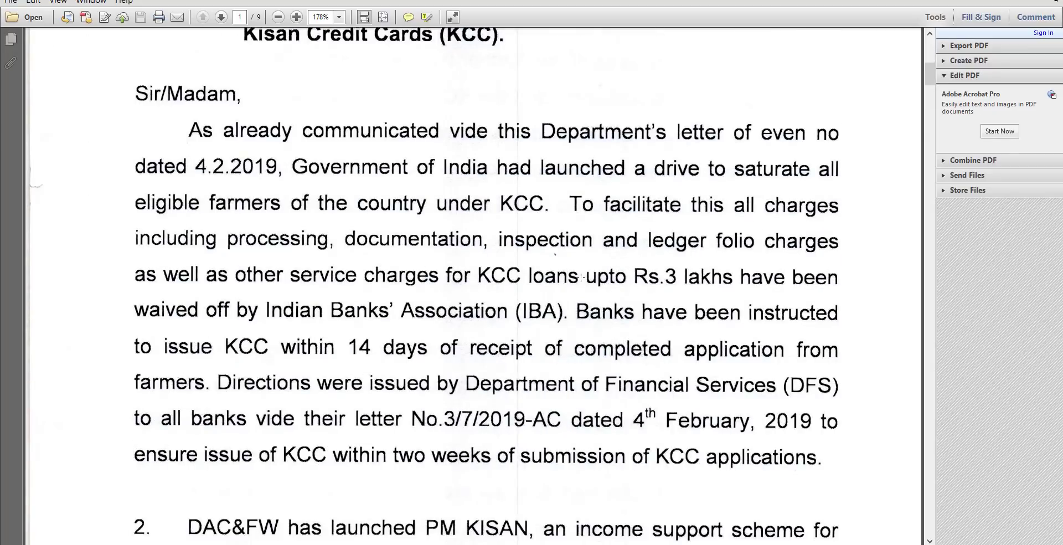
click(583, 274)
click(587, 271)
click(622, 277)
click(526, 283)
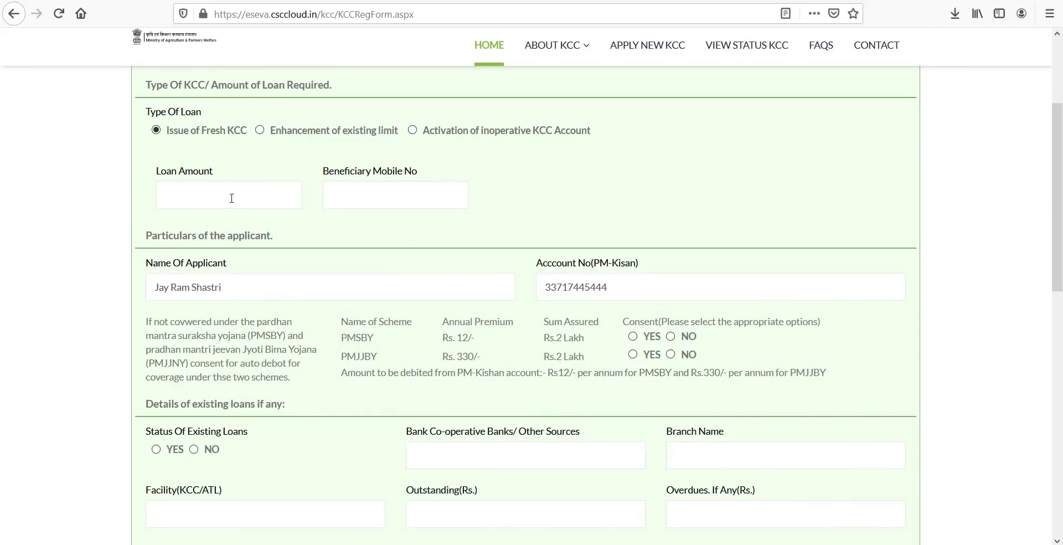
Back in the browser's loan application form, set the loan amount to 300000 and go to the beneficiary mobile number field.
click(231, 198)
text(3000)
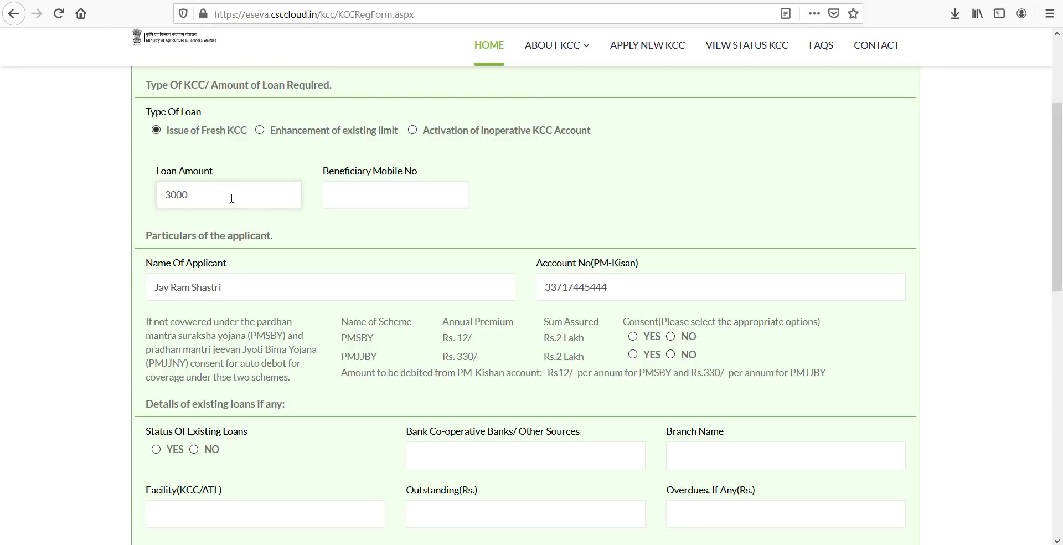
text(00)
click(360, 195)
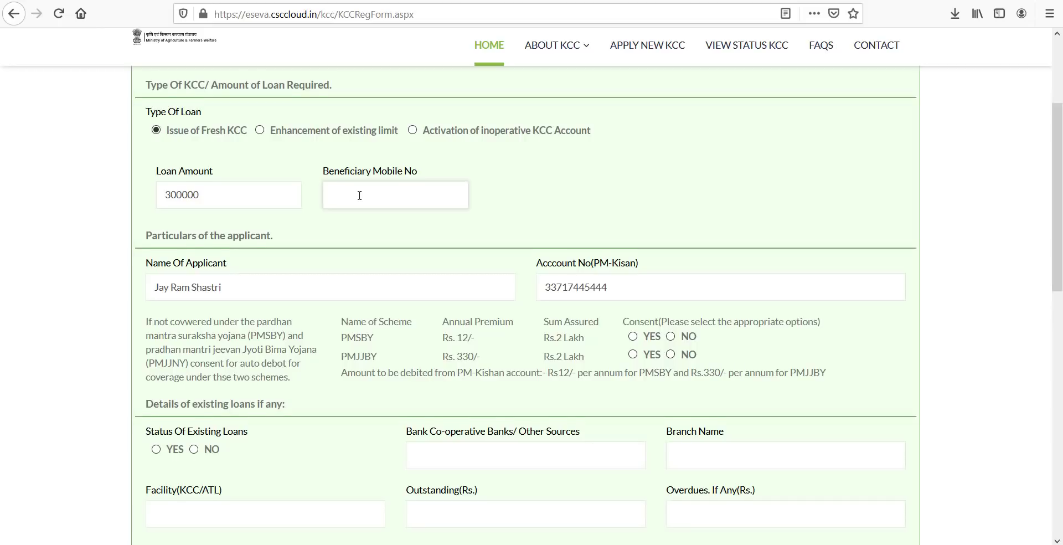
Set the status of existing loans to NO and go to the village name field under the land holding particulars.
scroll(360, 195, down, 3)
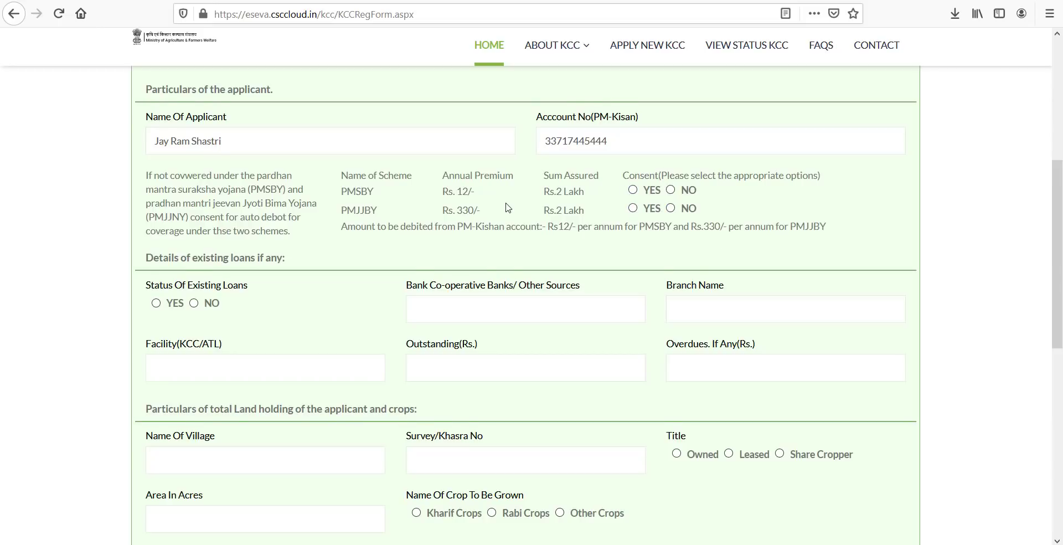
scroll(506, 206, down, 3)
scroll(505, 206, down, 2)
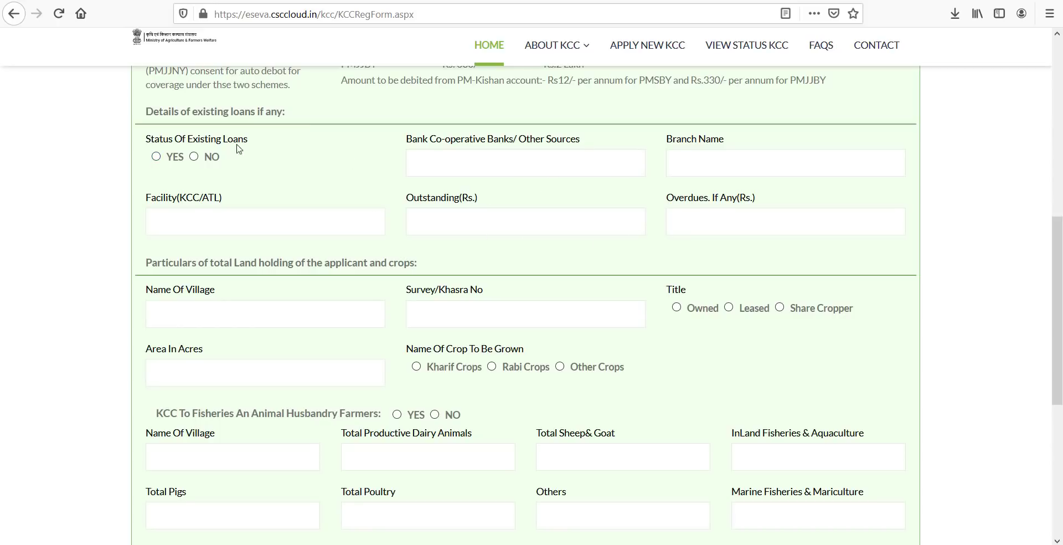
click(194, 157)
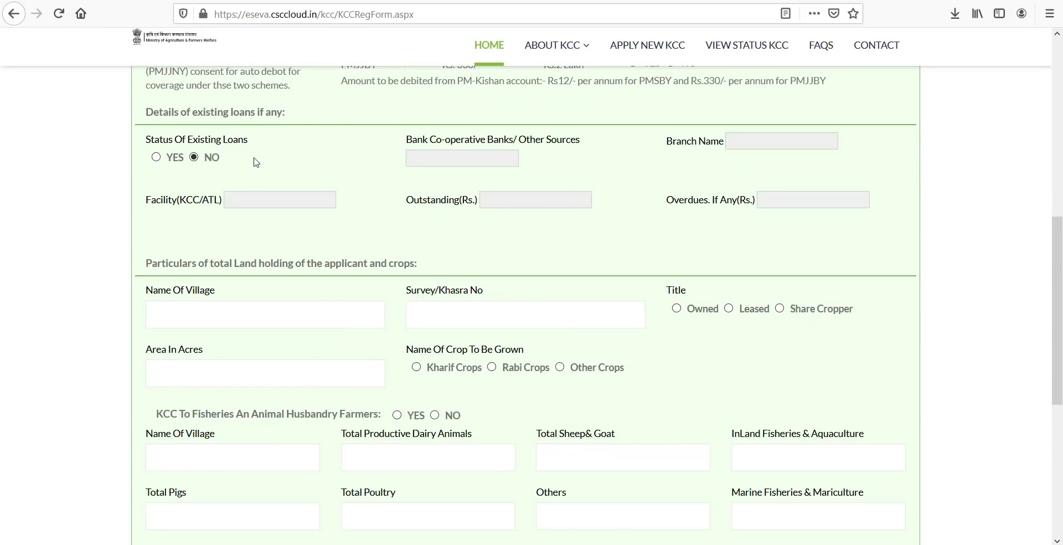
scroll(258, 177, down, 2)
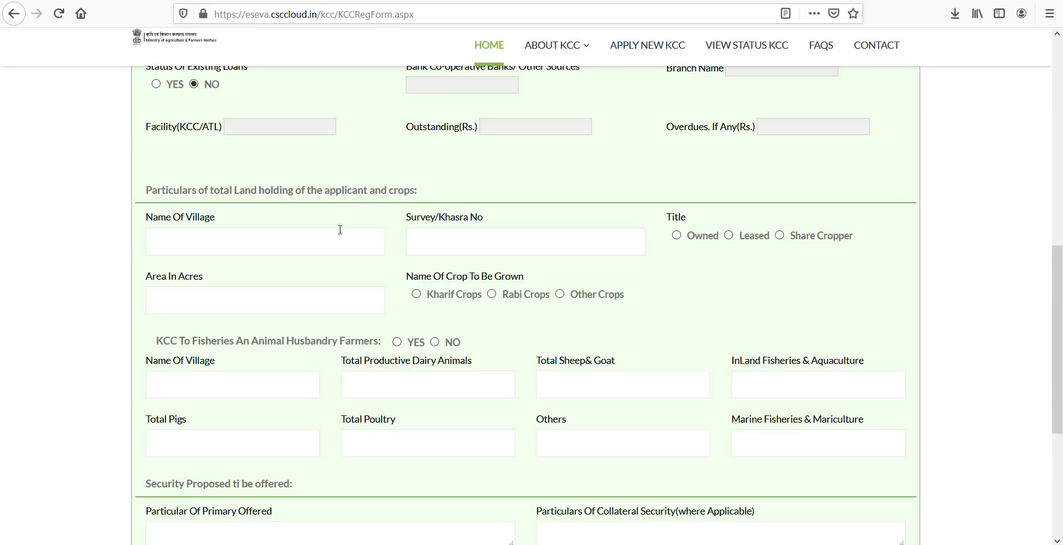
click(276, 236)
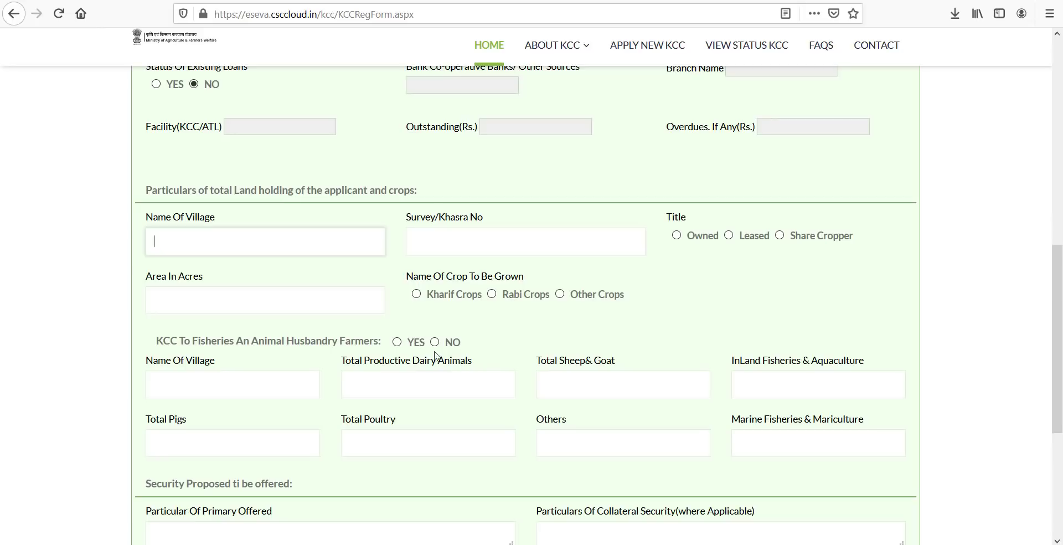
Switch to the circular PDF in Adobe Acrobat and read on from the first page to the second.
scroll(527, 310, down, 5)
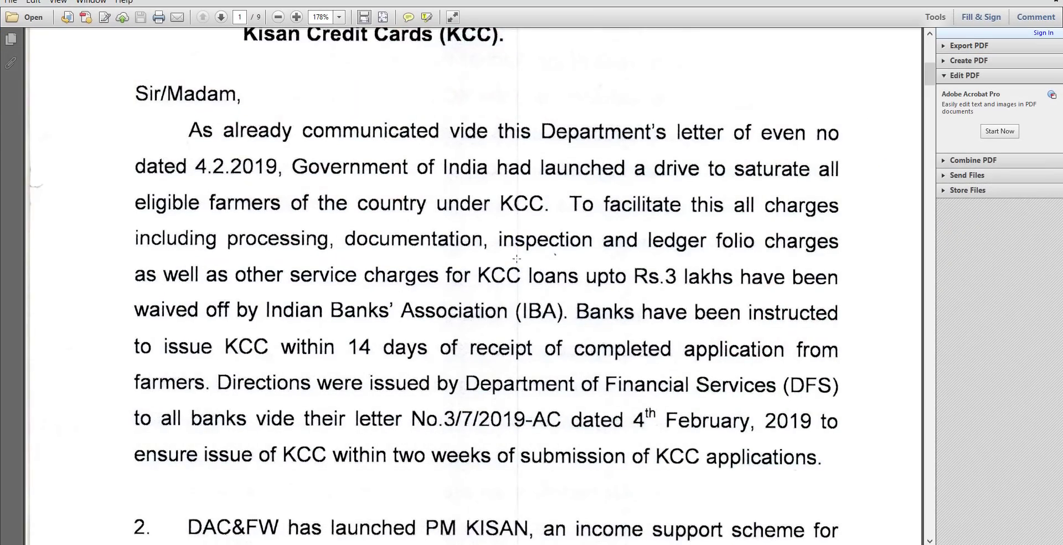
scroll(501, 283, down, 10)
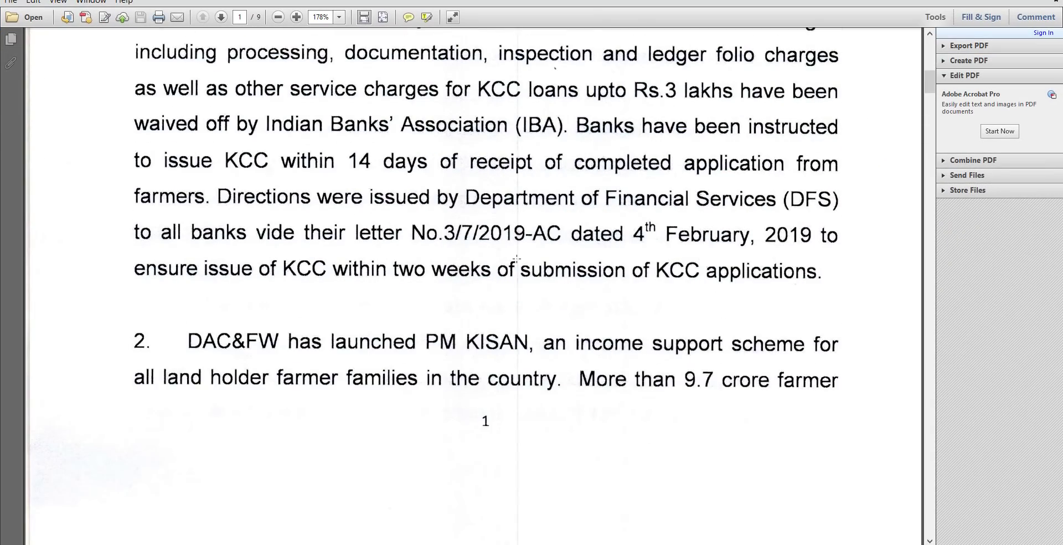
scroll(517, 258, down, 5)
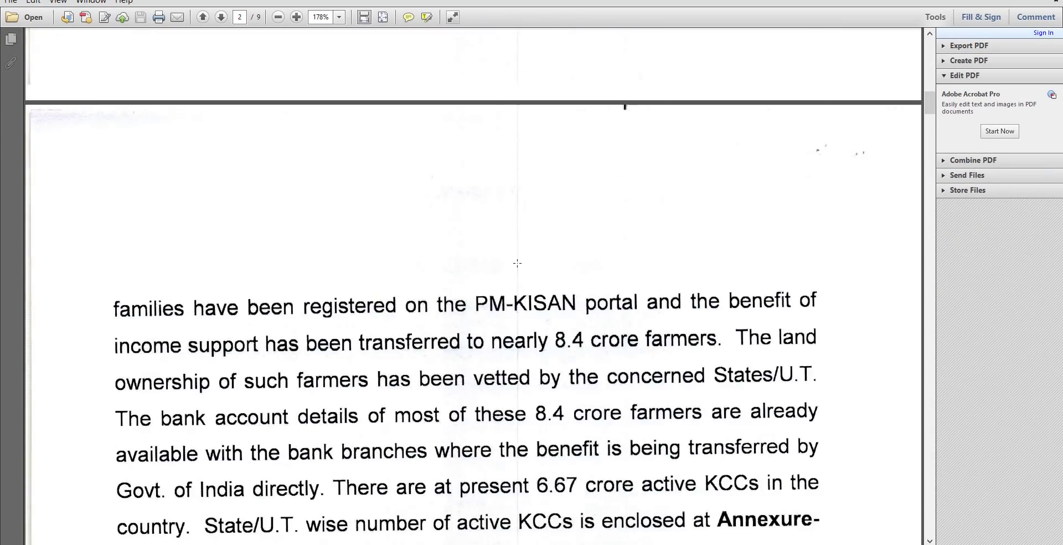